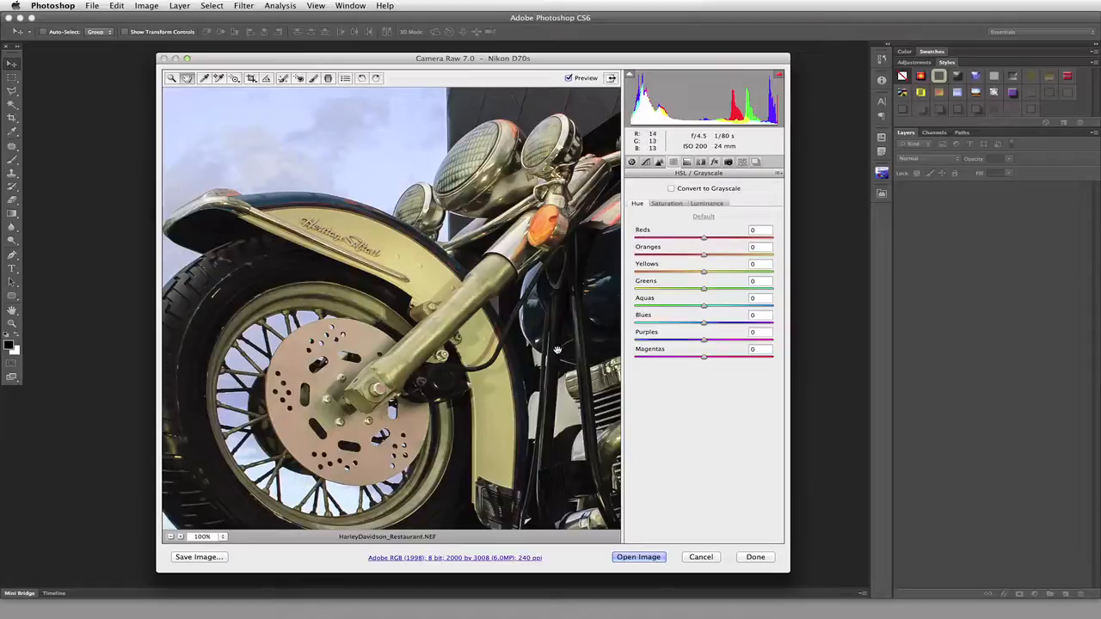
Try converting the motorcycle photo to grayscale and fit the whole image in the preview
{"action": "mouse_move", "coordinate": [656, 616]}
{"action": "left_click", "coordinate": [671, 189]}
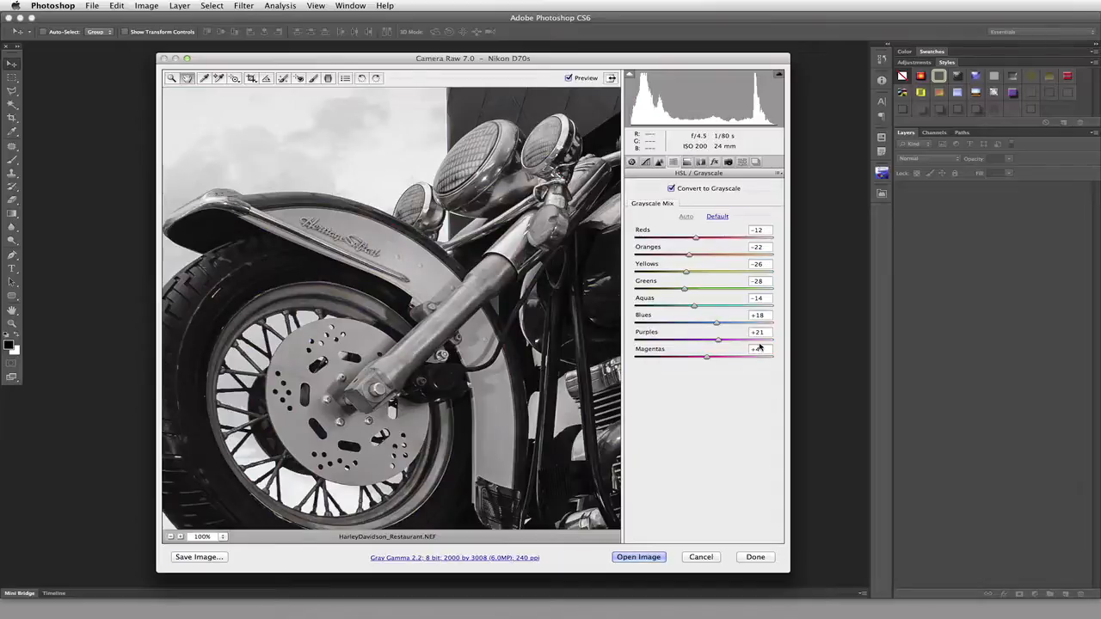
{"action": "key", "text": "super+minus"}
{"action": "key", "text": "super+minus"}
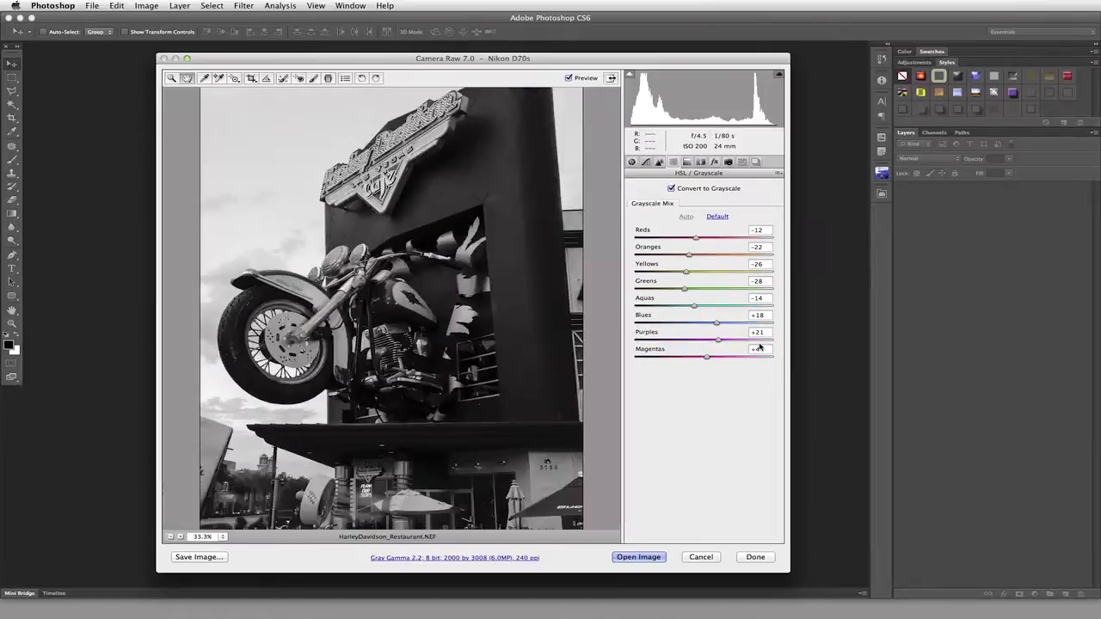
{"action": "key", "text": "super+minus"}
{"action": "left_click", "coordinate": [222, 537]}
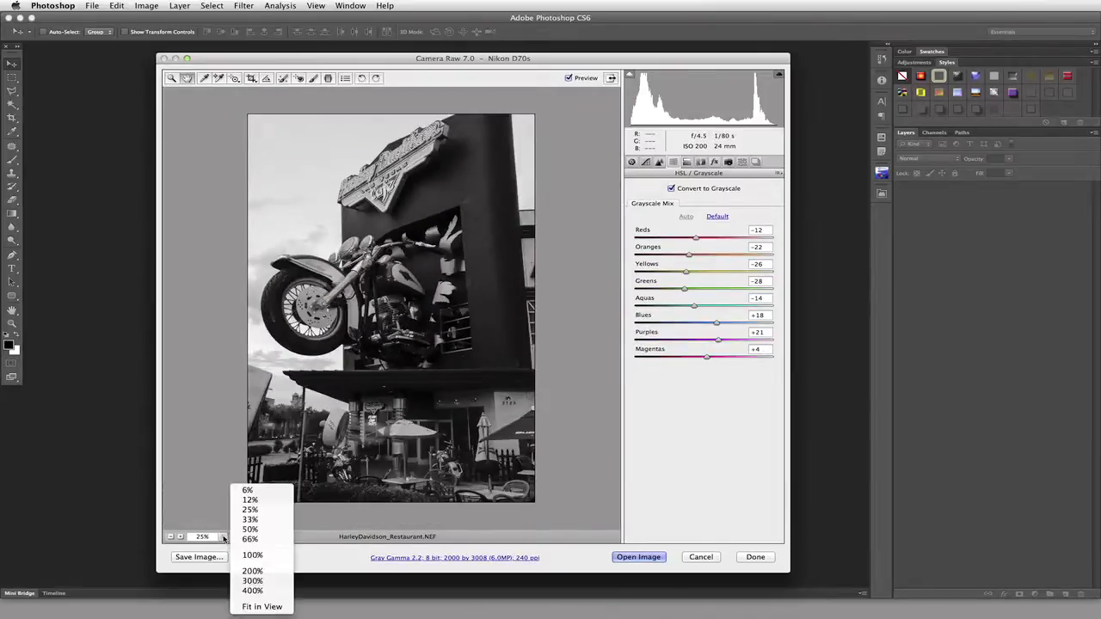
{"action": "left_click", "coordinate": [266, 607]}
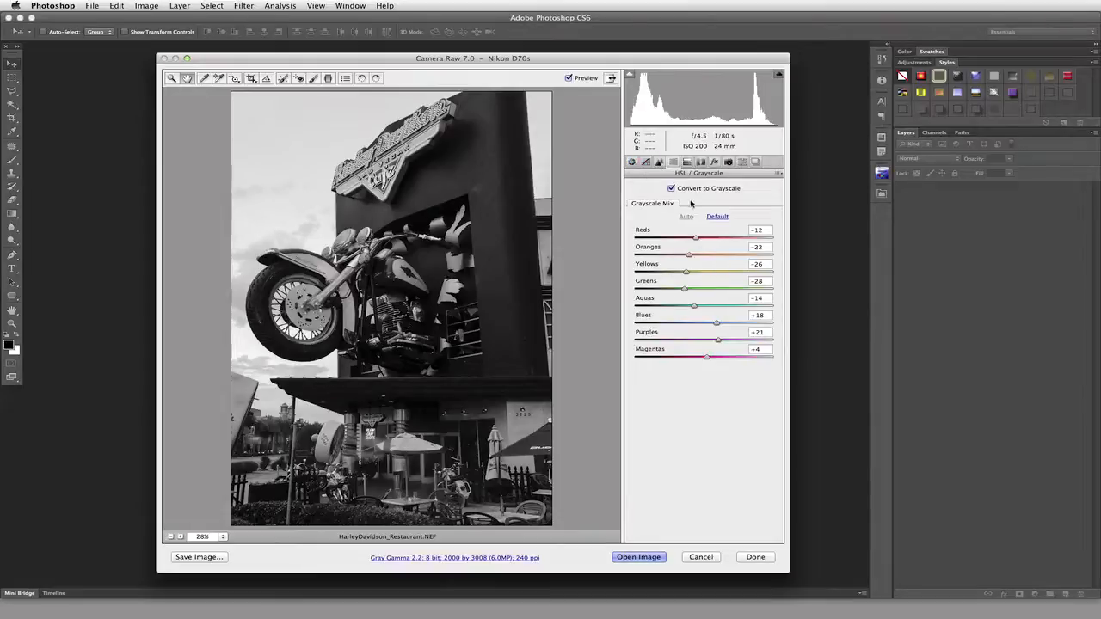
Toggle the grayscale conversion to compare it with the colour version, leaving the photo in colour
{"action": "left_click", "coordinate": [673, 188]}
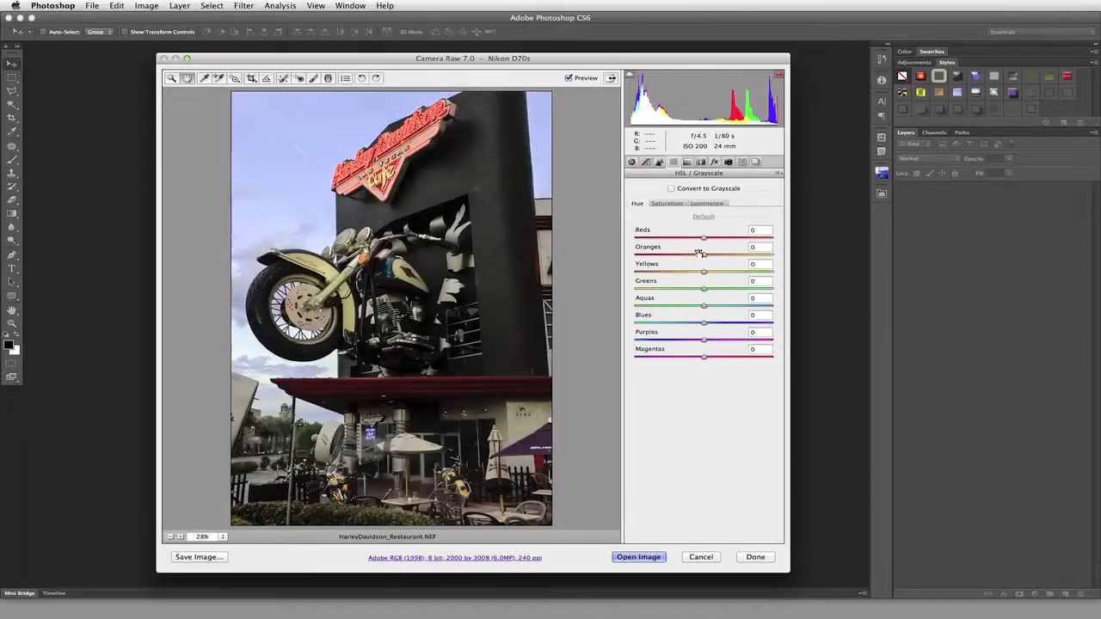
{"action": "left_click", "coordinate": [672, 189]}
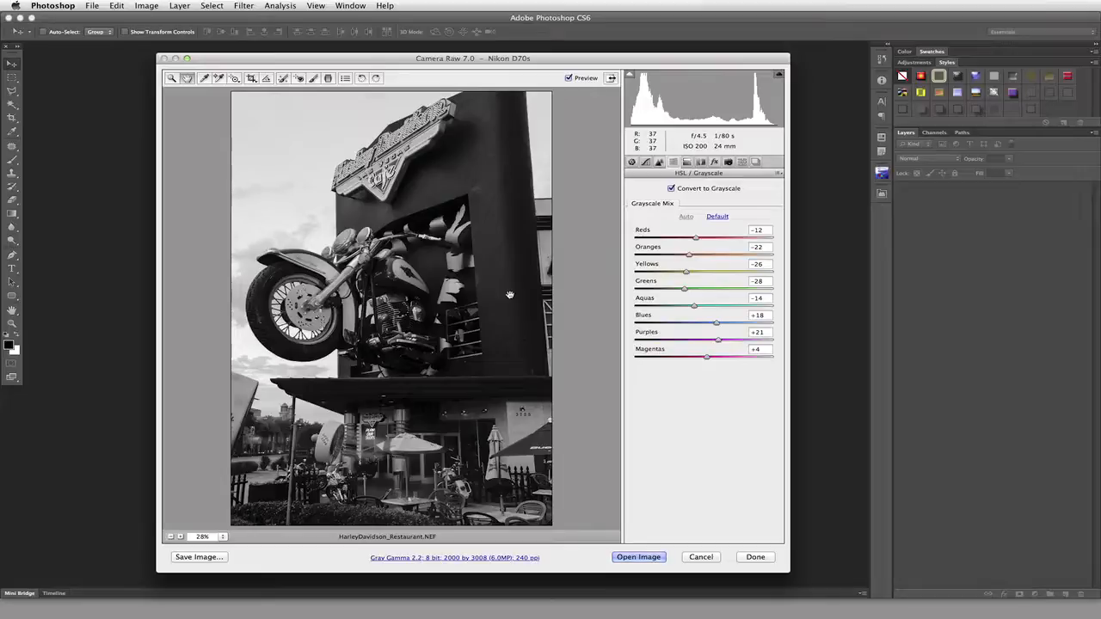
{"action": "left_click", "coordinate": [672, 189]}
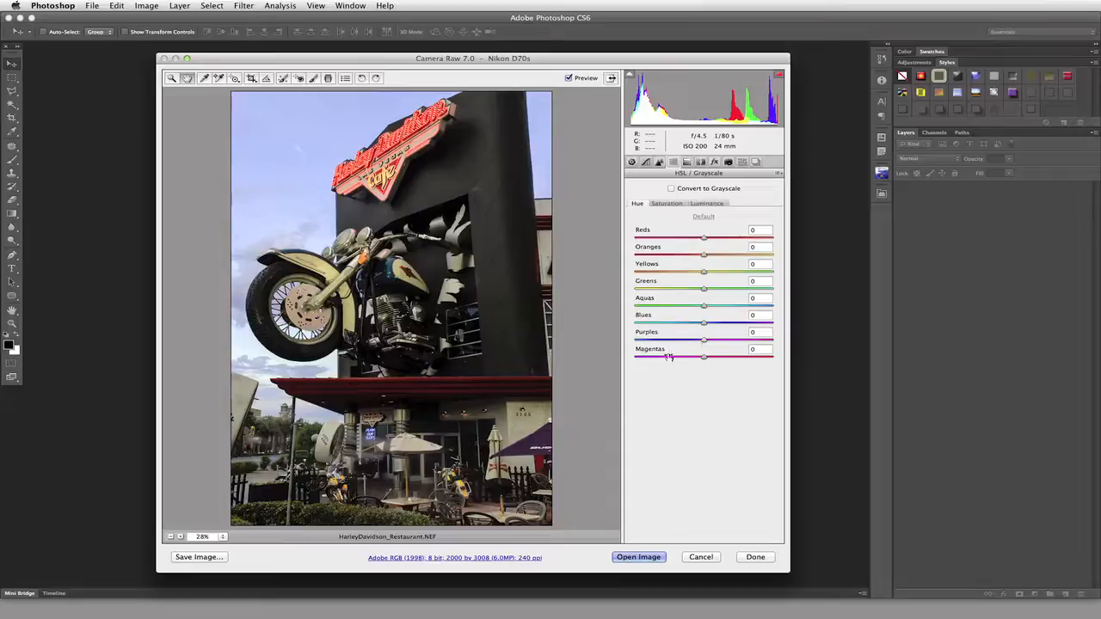
Try shifting the Blues hue to about +8 and return it to 0
{"action": "mouse_move", "coordinate": [704, 324]}
{"action": "left_mouse_down"}
{"action": "mouse_move", "coordinate": [735, 322]}
{"action": "mouse_move", "coordinate": [708, 325]}
{"action": "left_mouse_up"}
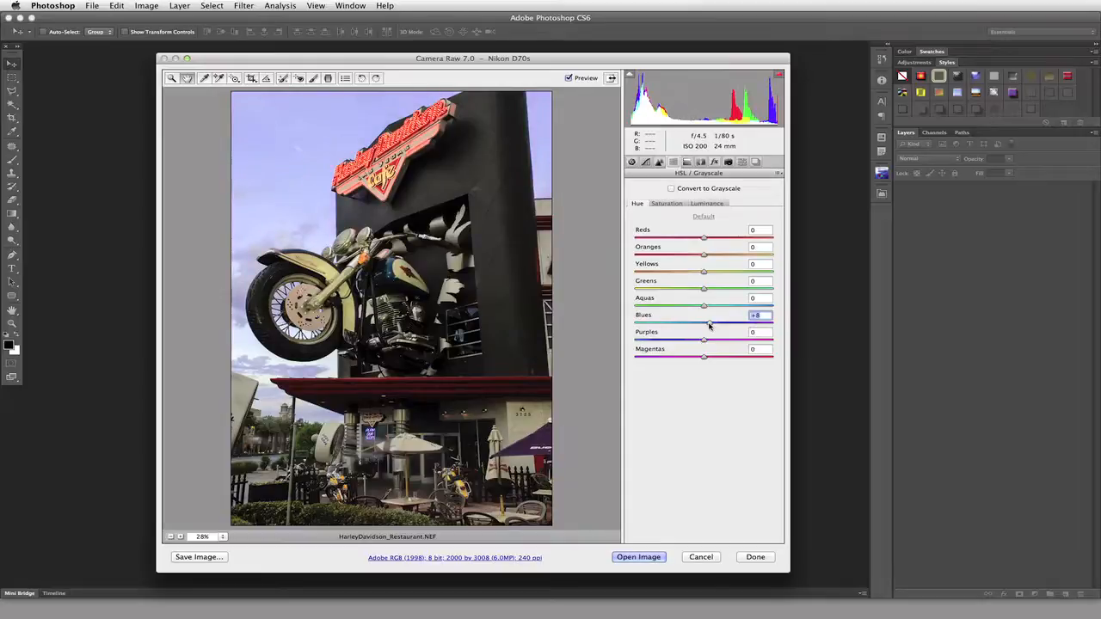
{"action": "mouse_move", "coordinate": [709, 325]}
{"action": "left_mouse_down"}
{"action": "mouse_move", "coordinate": [792, 328]}
{"action": "mouse_move", "coordinate": [612, 340]}
{"action": "mouse_move", "coordinate": [706, 335]}
{"action": "left_mouse_up"}
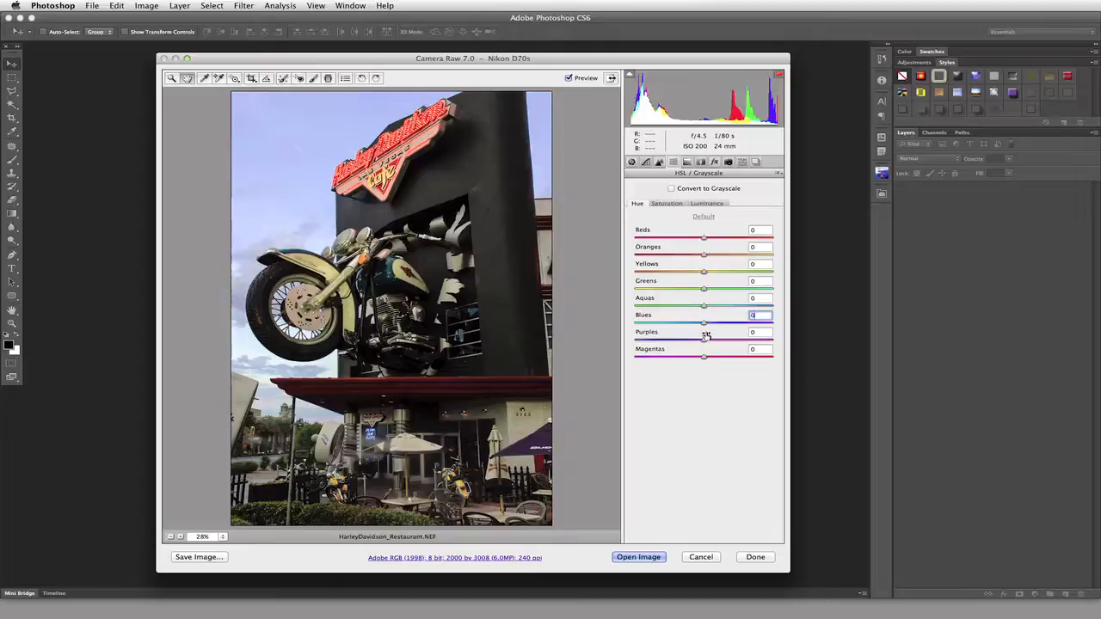
Try lowering the Reds saturation to -28 and reset it to 0
{"action": "left_click", "coordinate": [667, 204]}
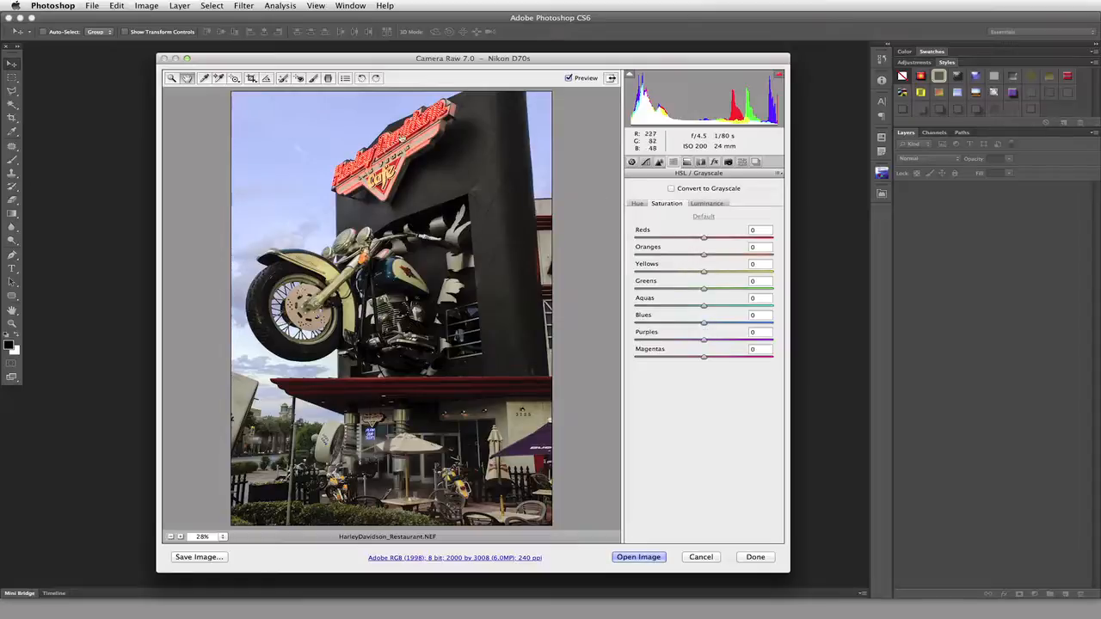
{"action": "left_click", "coordinate": [703, 255]}
{"action": "left_click_drag", "start_coordinate": [703, 238], "coordinate": [685, 238]}
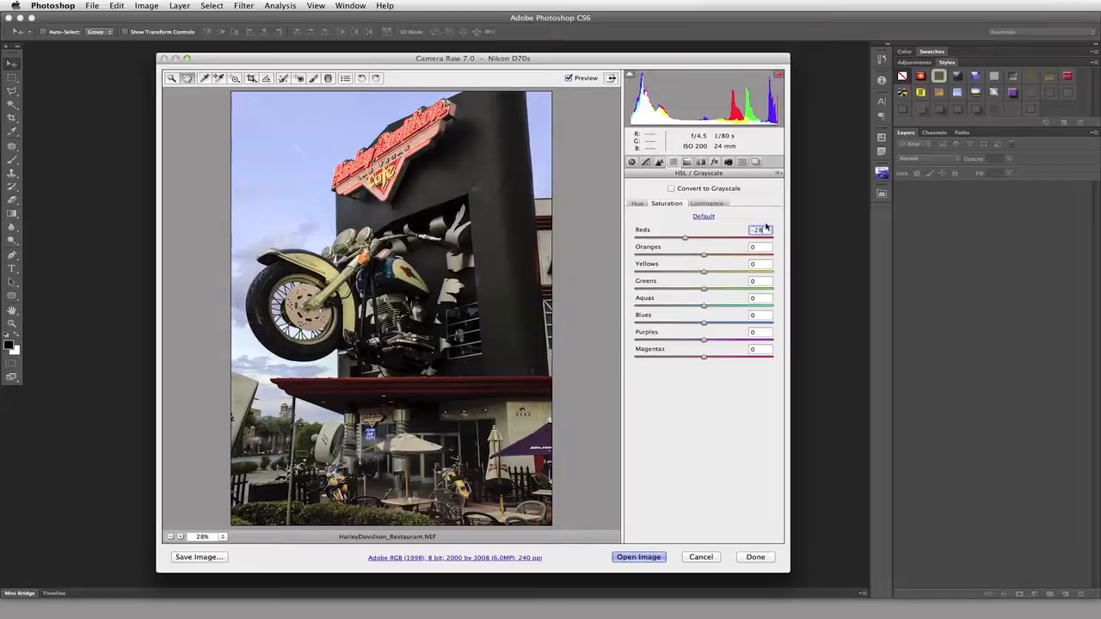
{"action": "type", "text": "-280"}
{"action": "key", "text": "BackSpace"}
{"action": "key", "text": "BackSpace"}
{"action": "key", "text": "BackSpace"}
{"action": "key", "text": "BackSpace"}
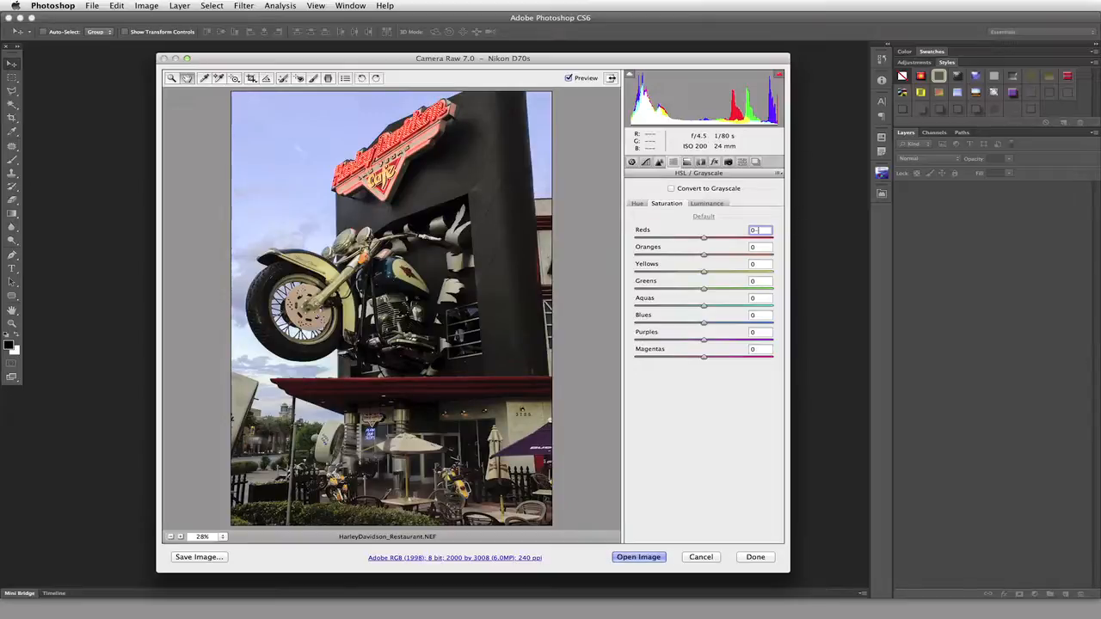
Try a saturation of -30 for the Reds and -20 for the Oranges
{"action": "key", "text": "shift+Down"}
{"action": "key", "text": "shift+Down"}
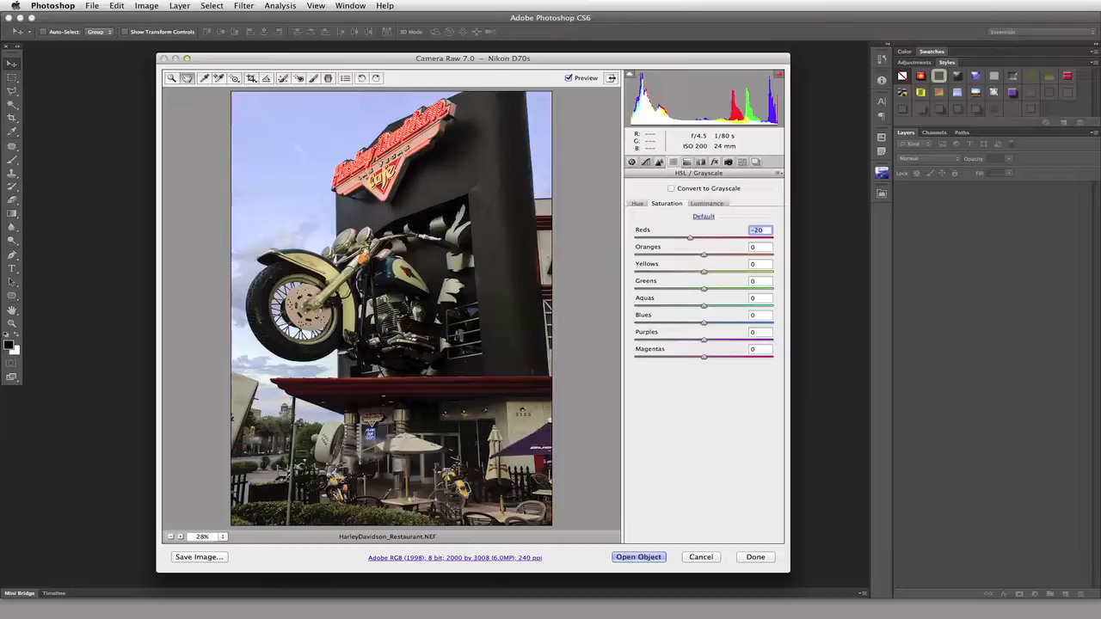
{"action": "key", "text": "shift+Down"}
{"action": "left_click", "coordinate": [767, 246]}
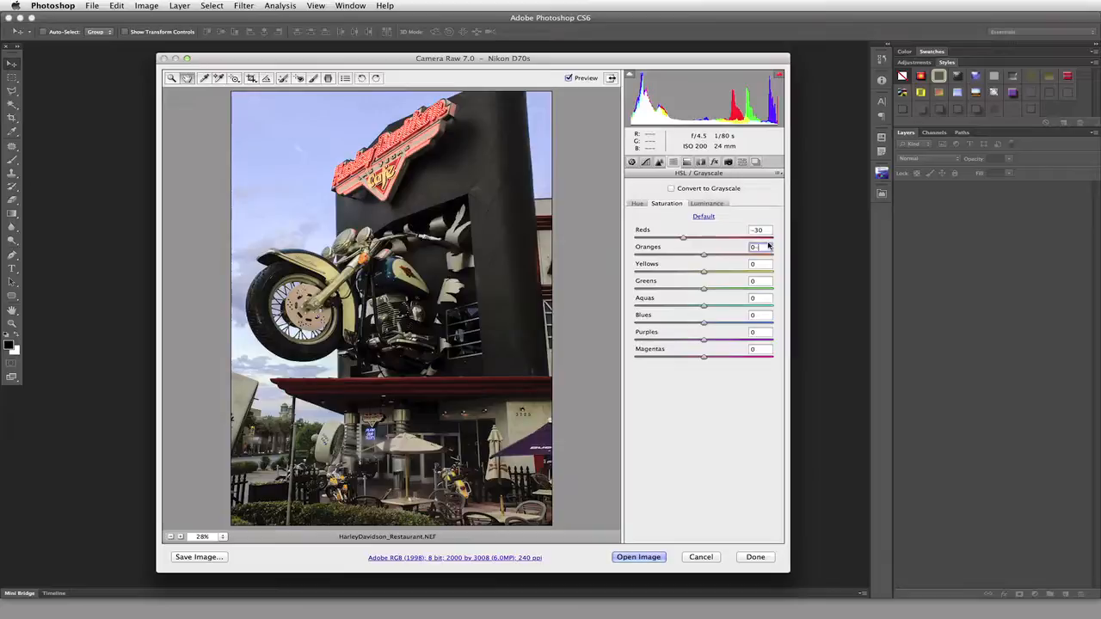
{"action": "key", "text": "shift+Down"}
{"action": "key", "text": "shift+Down"}
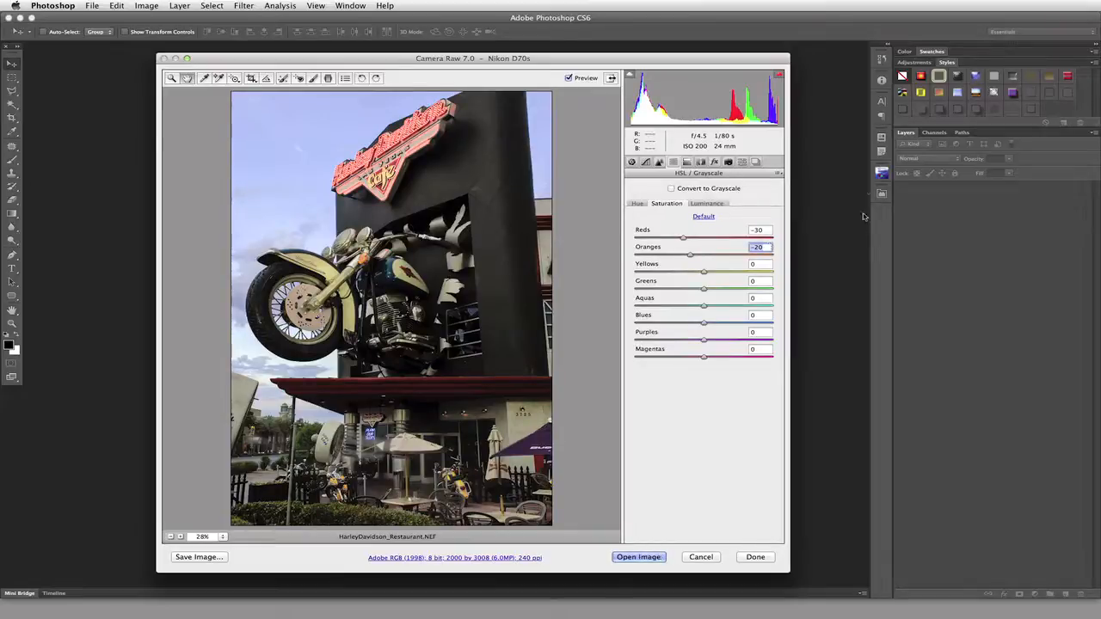
Set the Reds saturation to -10
{"action": "left_click", "coordinate": [768, 231]}
{"action": "key", "text": "shift+Up"}
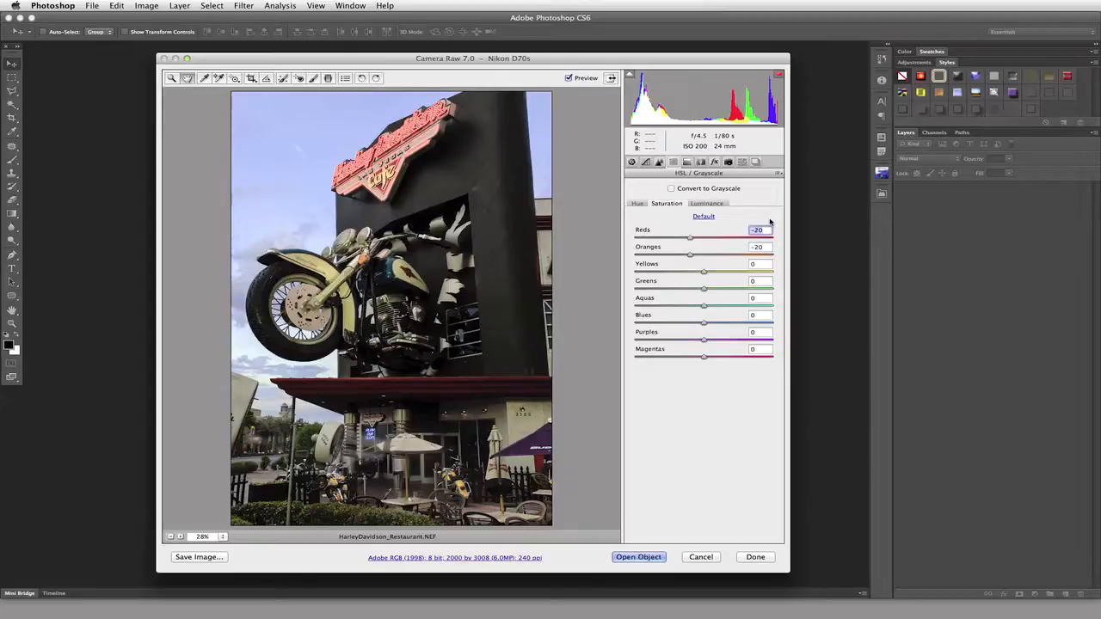
{"action": "key", "text": "shift+Up"}
Set the Oranges saturation to -5 and compare the photo with and without the adjustments
{"action": "left_click", "coordinate": [765, 249]}
{"action": "key", "text": "shift+Down"}
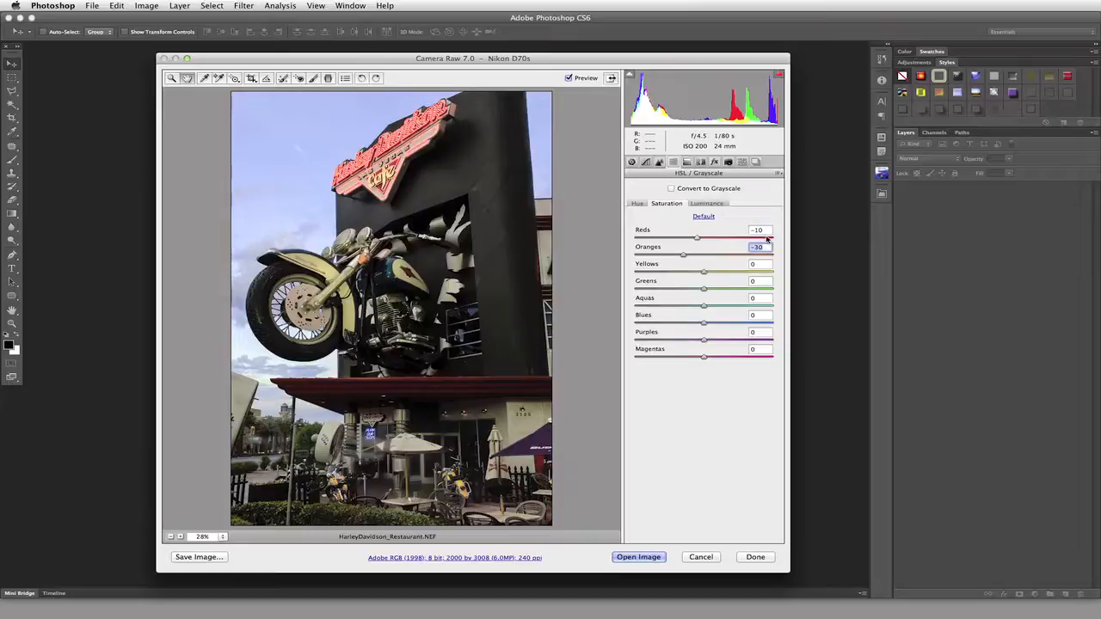
{"action": "key", "text": "shift+Up"}
{"action": "key", "text": "shift+Up"}
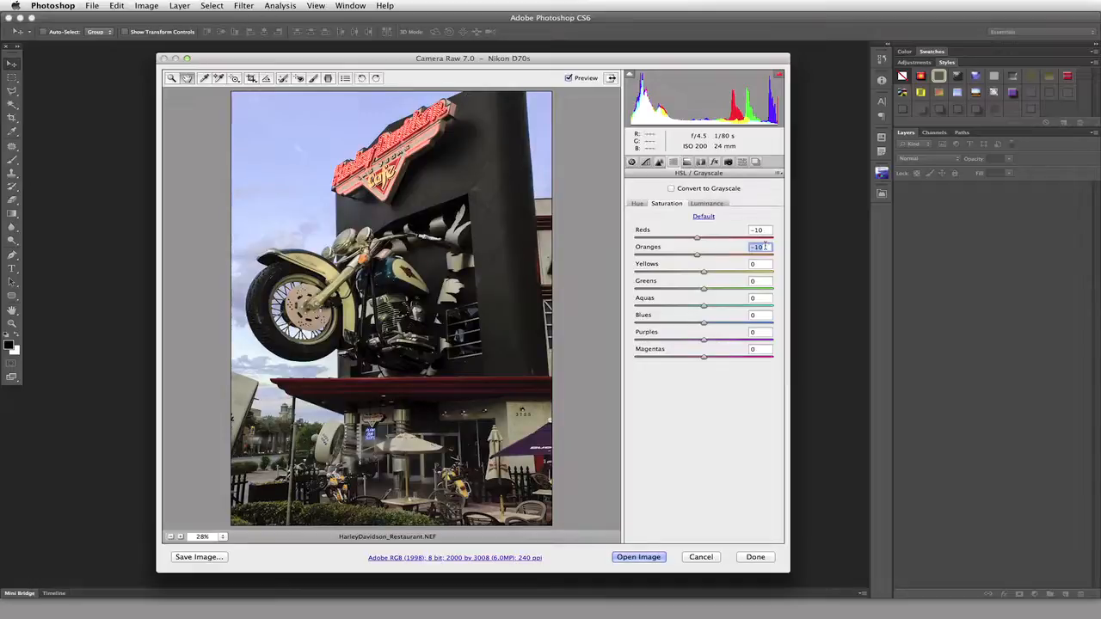
{"action": "type", "text": "-5"}
{"action": "left_click", "coordinate": [569, 78]}
{"action": "left_click", "coordinate": [570, 78]}
Darken the blue sky by setting the Blues luminance to -20
{"action": "left_click", "coordinate": [705, 204]}
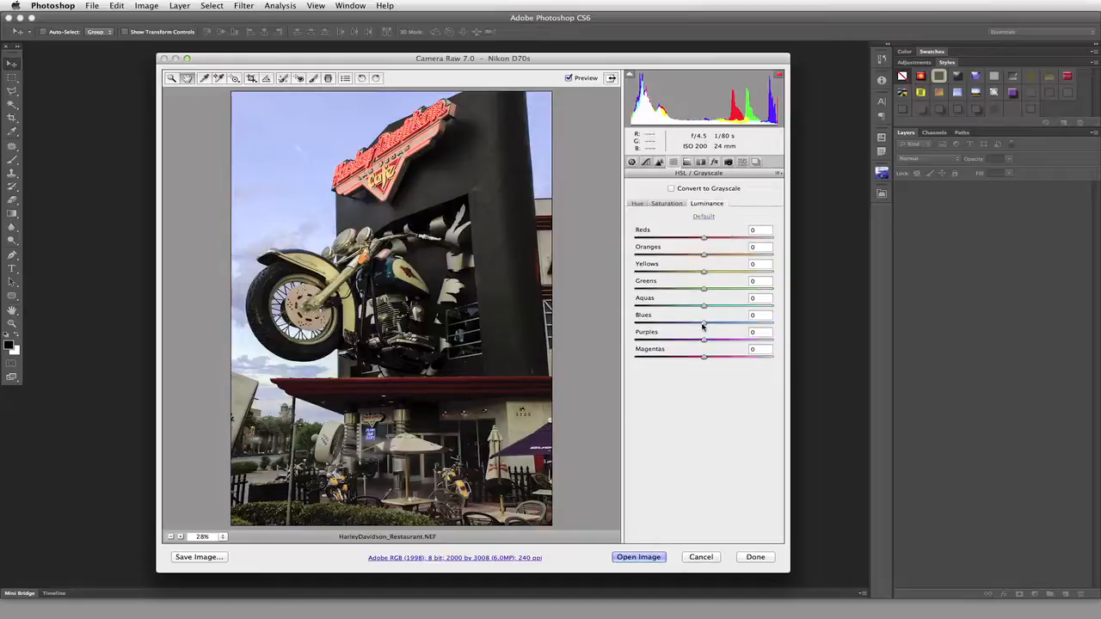
{"action": "left_click_drag", "start_coordinate": [705, 325], "coordinate": [695, 325]}
{"action": "type", "text": "0"}
{"action": "key", "text": "shift+Down"}
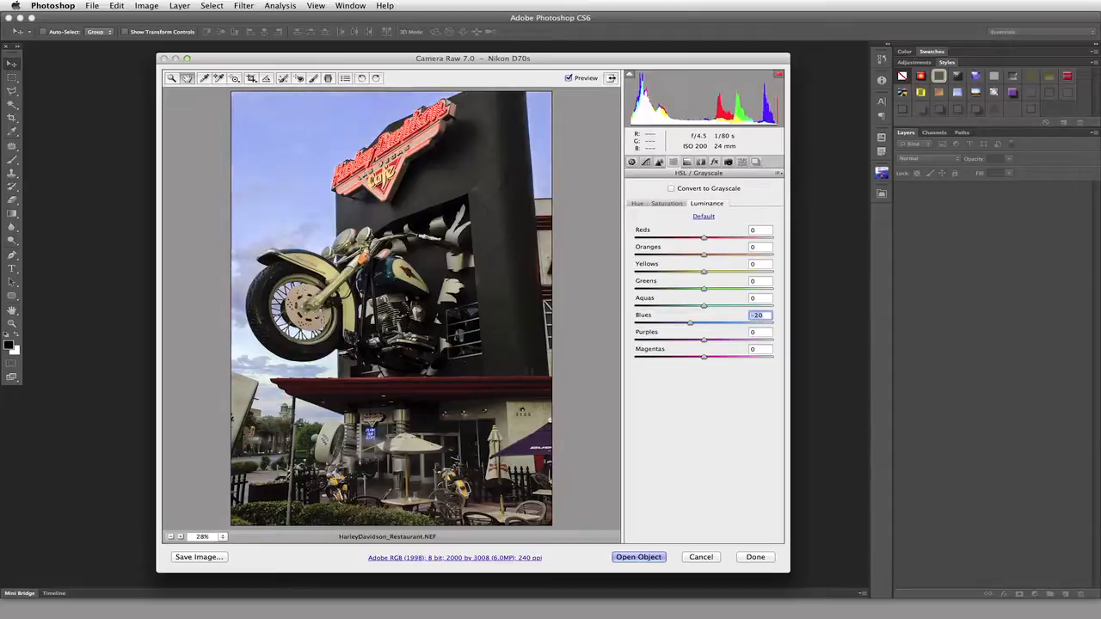
{"action": "key", "text": "shift+Down"}
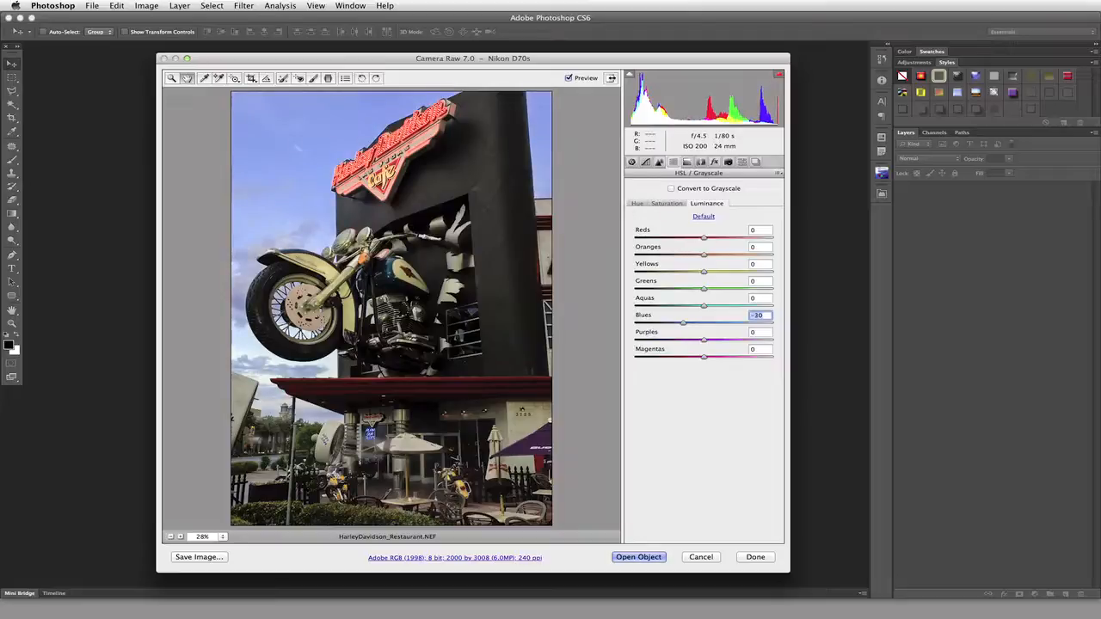
{"action": "key", "text": "shift+Up"}
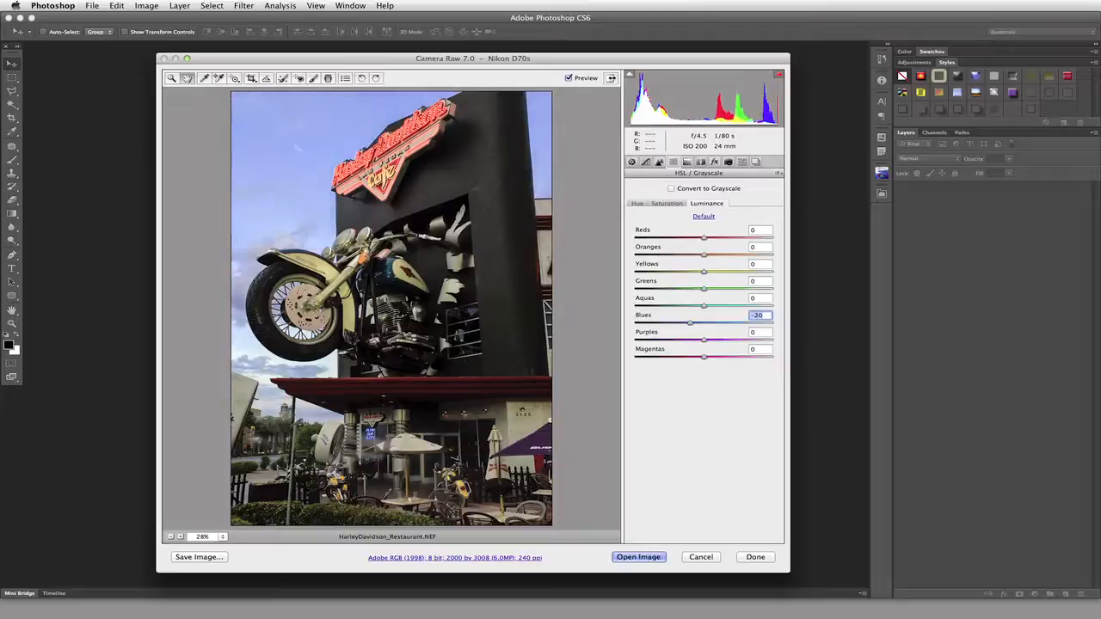